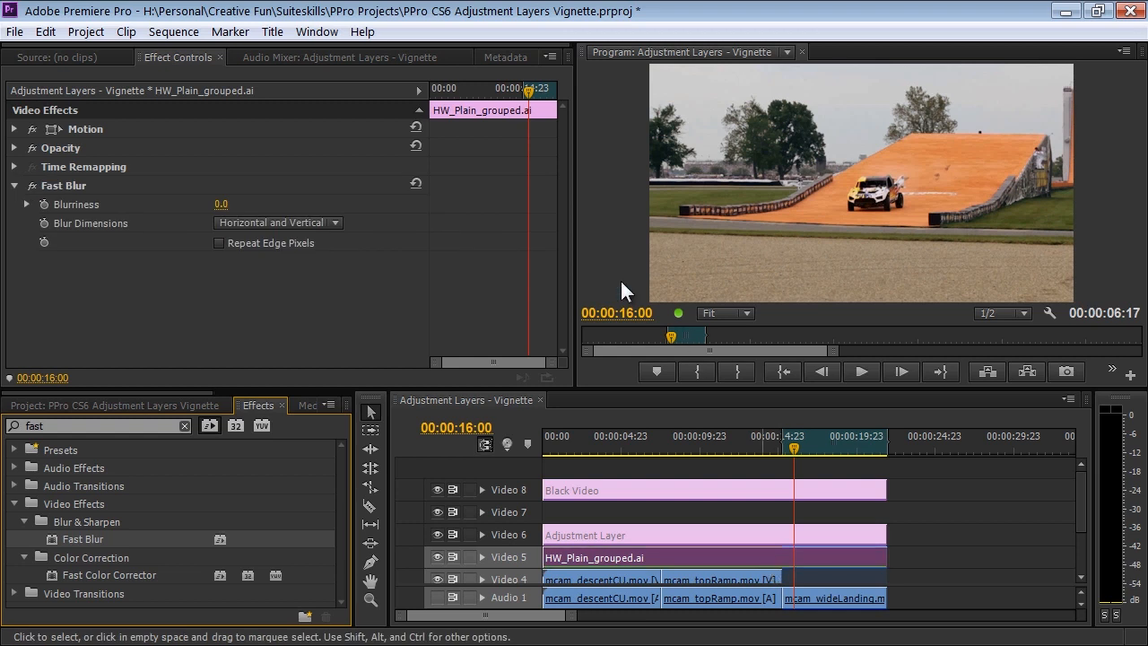
Try a Fast Blur blurriness of 146 on the HW_Plain_grouped.ai clip and delete the effect.
{"action": "left_click_drag", "start_coordinate": [226, 205], "coordinate": [359, 213]}
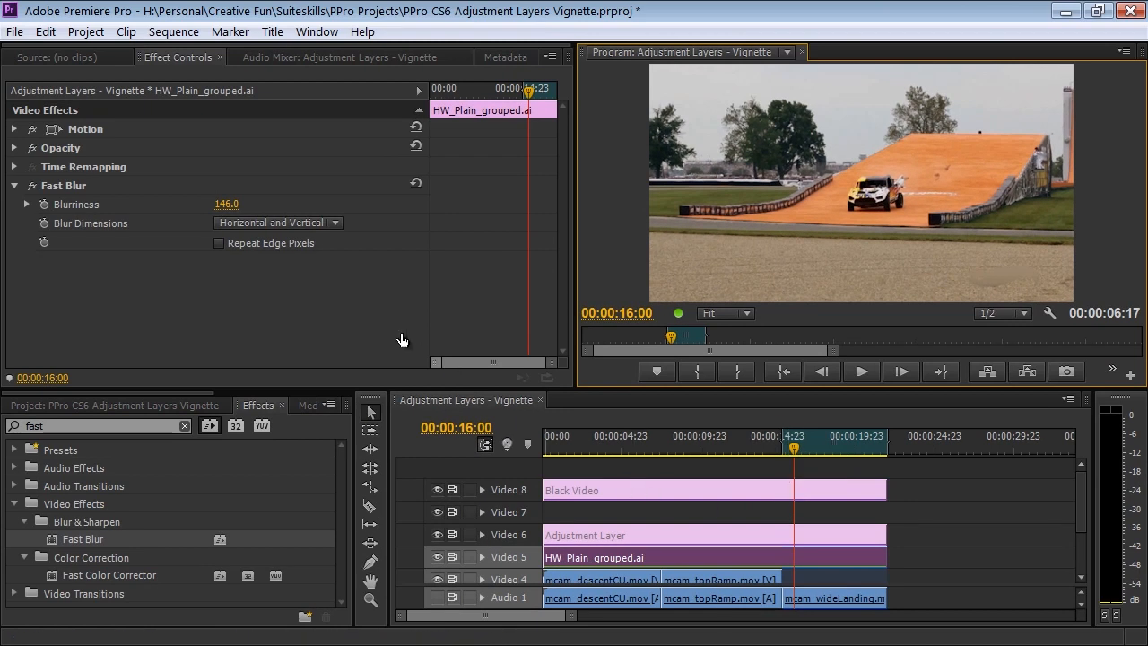
{"action": "left_click", "coordinate": [82, 185]}
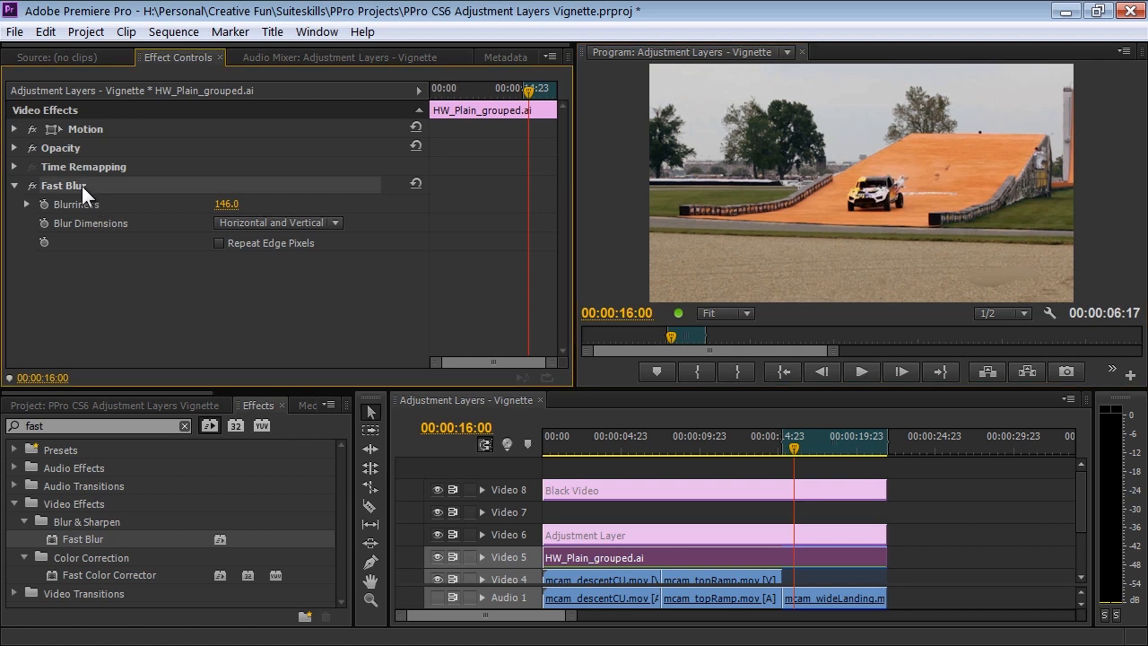
{"action": "key", "text": "Delete"}
Turn off the Adjustment Layer option for the HW_Plain_grouped.ai clip on Video 5 and preview the frame at 00:00:16:16.
{"action": "right_click", "coordinate": [760, 555]}
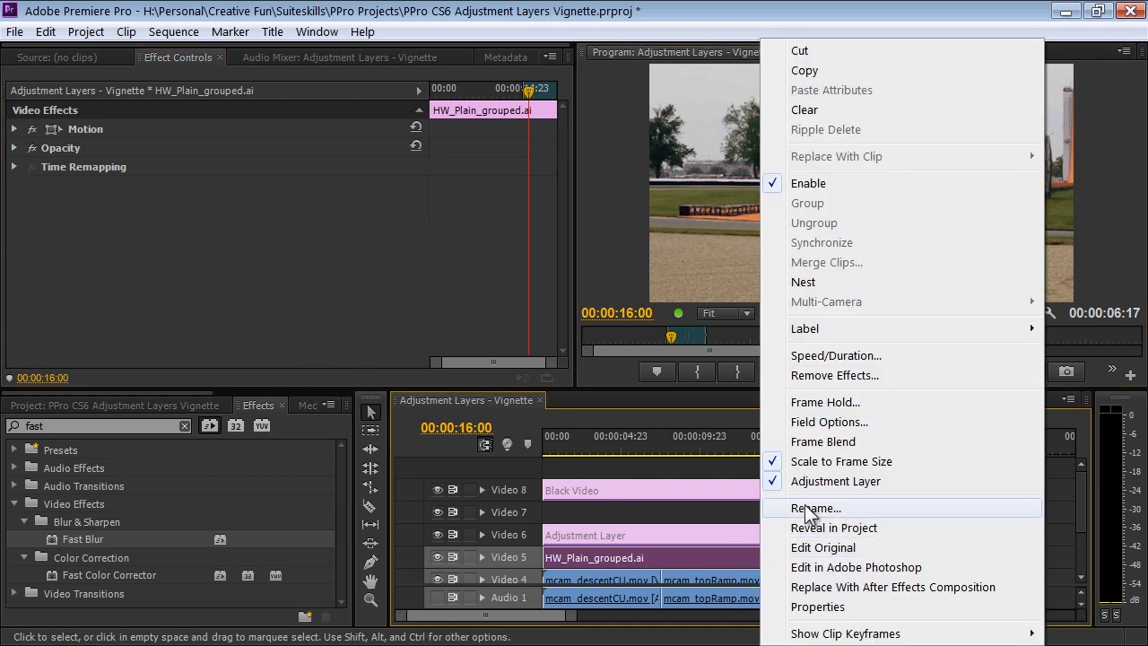
{"action": "left_click", "coordinate": [789, 481]}
{"action": "left_click", "coordinate": [817, 471]}
{"action": "mouse_move", "coordinate": [800, 450]}
{"action": "left_mouse_down"}
{"action": "mouse_move", "coordinate": [822, 452]}
{"action": "mouse_move", "coordinate": [801, 454]}
{"action": "mouse_move", "coordinate": [817, 462]}
{"action": "mouse_move", "coordinate": [804, 454]}
{"action": "left_mouse_up"}
Clear the effects search and create a new title named Sq Gradient at 1080 by 1080 pixels.
{"action": "left_click_drag", "start_coordinate": [63, 427], "coordinate": [19, 426]}
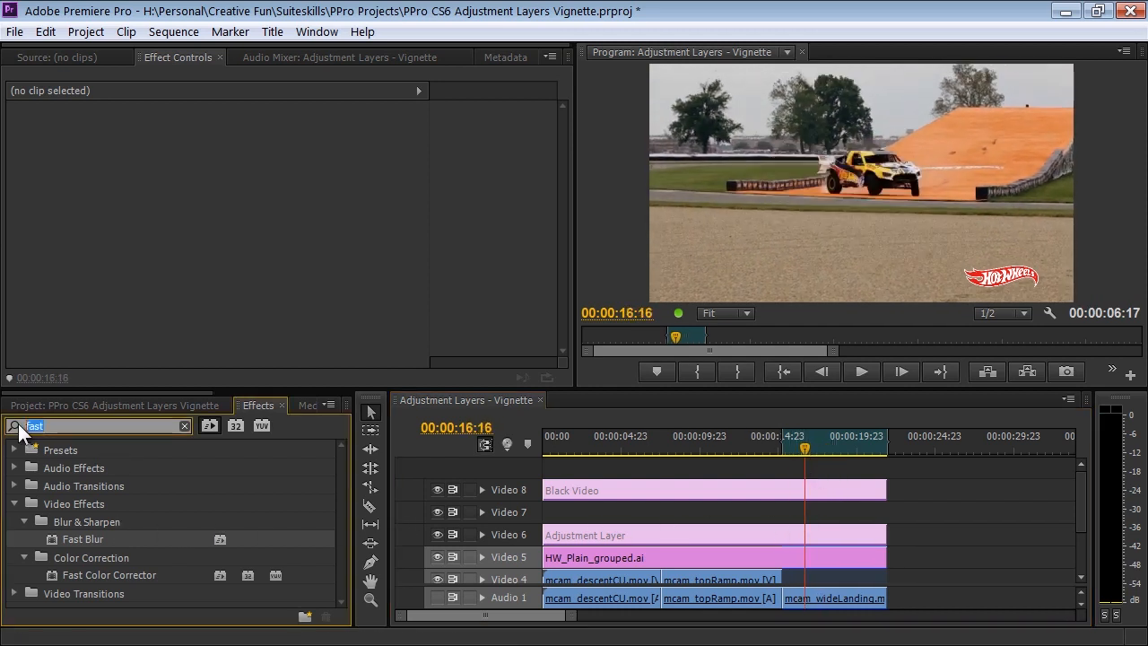
{"action": "key", "text": "BackSpace"}
{"action": "left_click", "coordinate": [51, 405]}
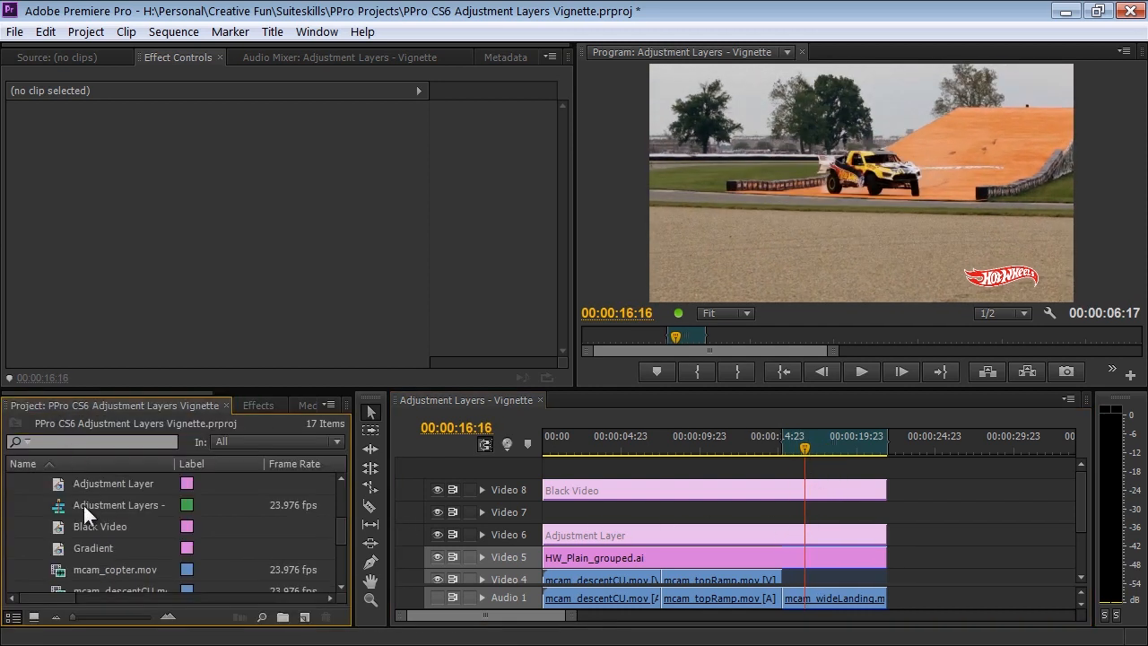
{"action": "left_click", "coordinate": [305, 617]}
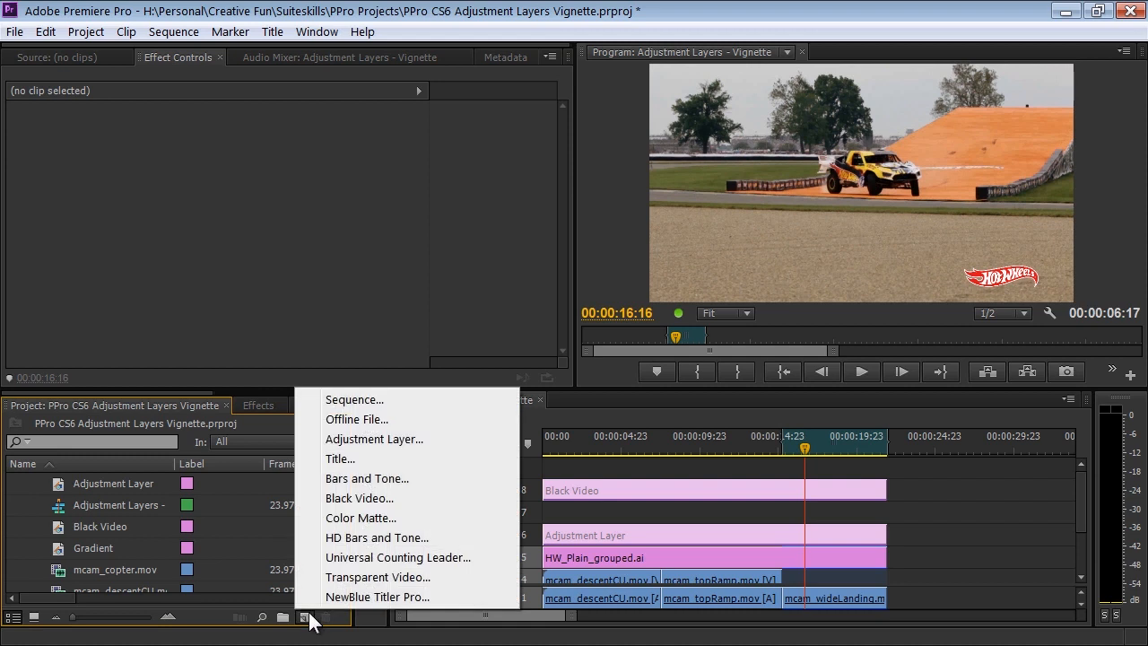
{"action": "left_click", "coordinate": [381, 455]}
{"action": "type", "text": "Sq Gradient"}
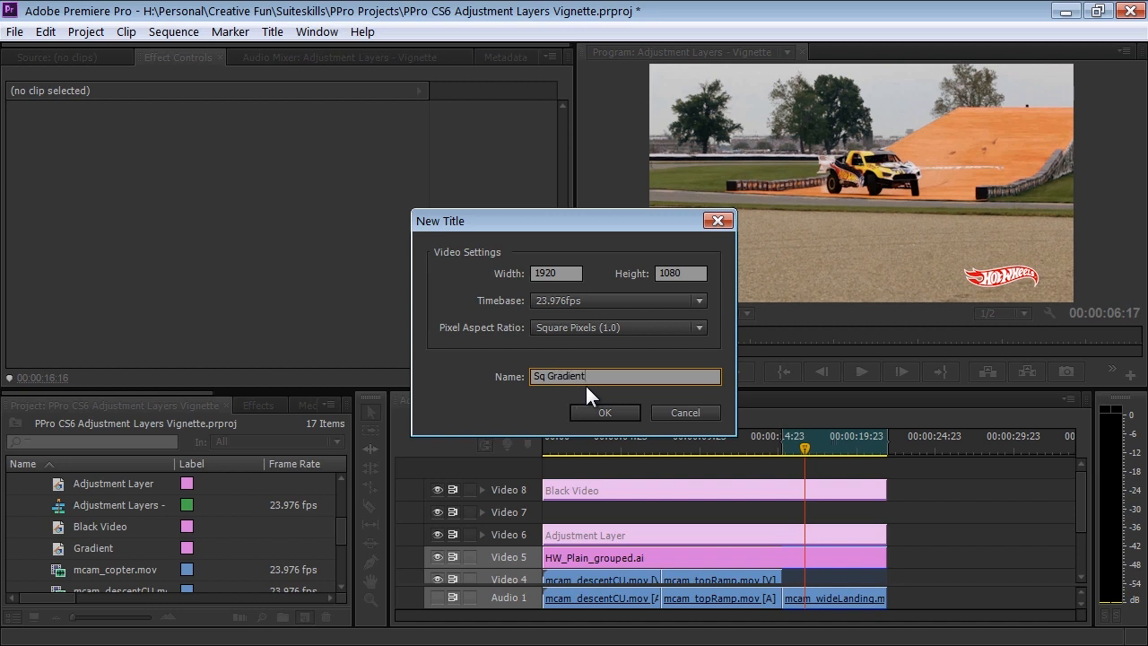
{"action": "left_click", "coordinate": [558, 273]}
{"action": "type", "text": "1"}
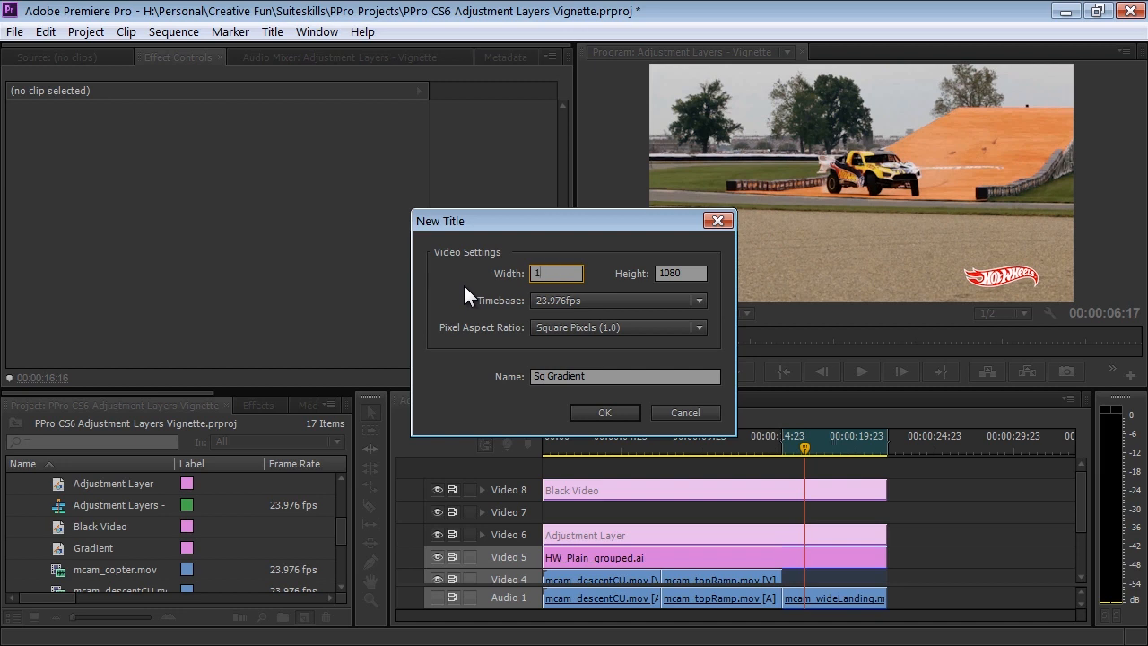
{"action": "type", "text": "080"}
{"action": "left_click", "coordinate": [596, 411]}
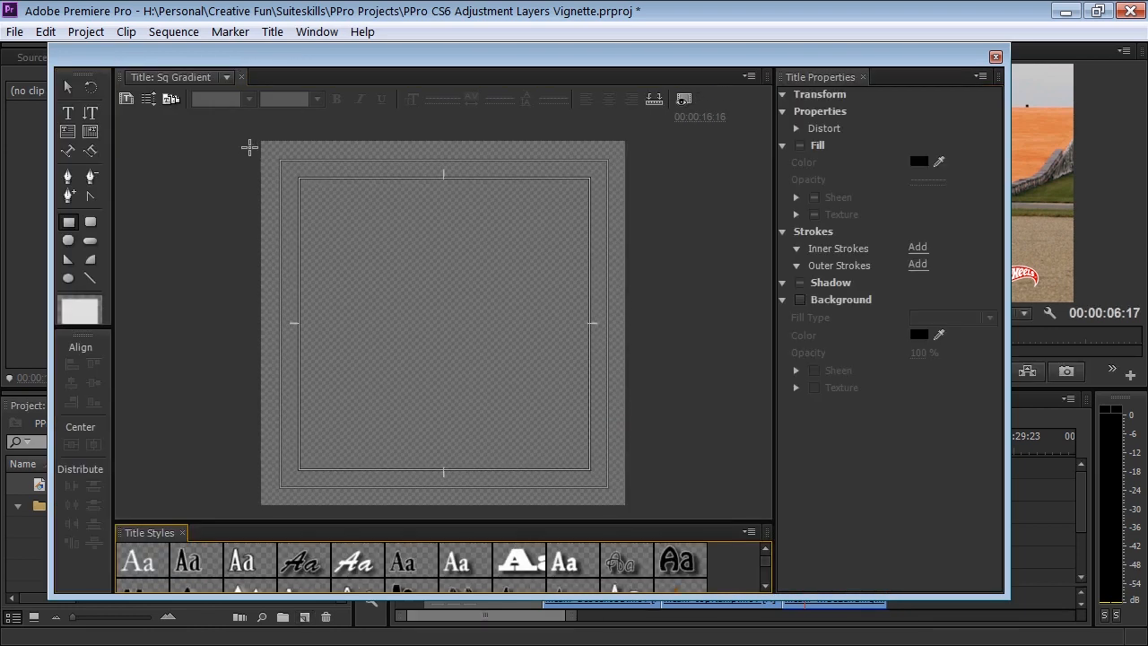
Draw a rectangle of about 1116 by 1110 over the whole title frame, filled with a radial gradient whose first color stop has 0% opacity.
{"action": "left_click", "coordinate": [72, 225]}
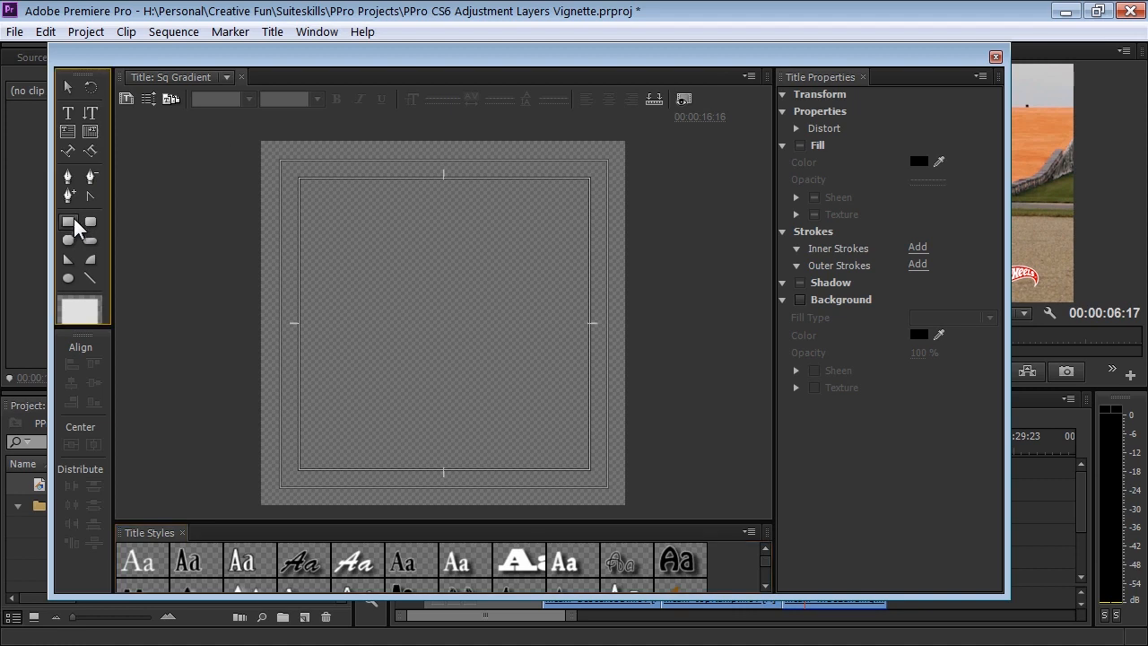
{"action": "left_click_drag", "start_coordinate": [259, 134], "coordinate": [632, 510]}
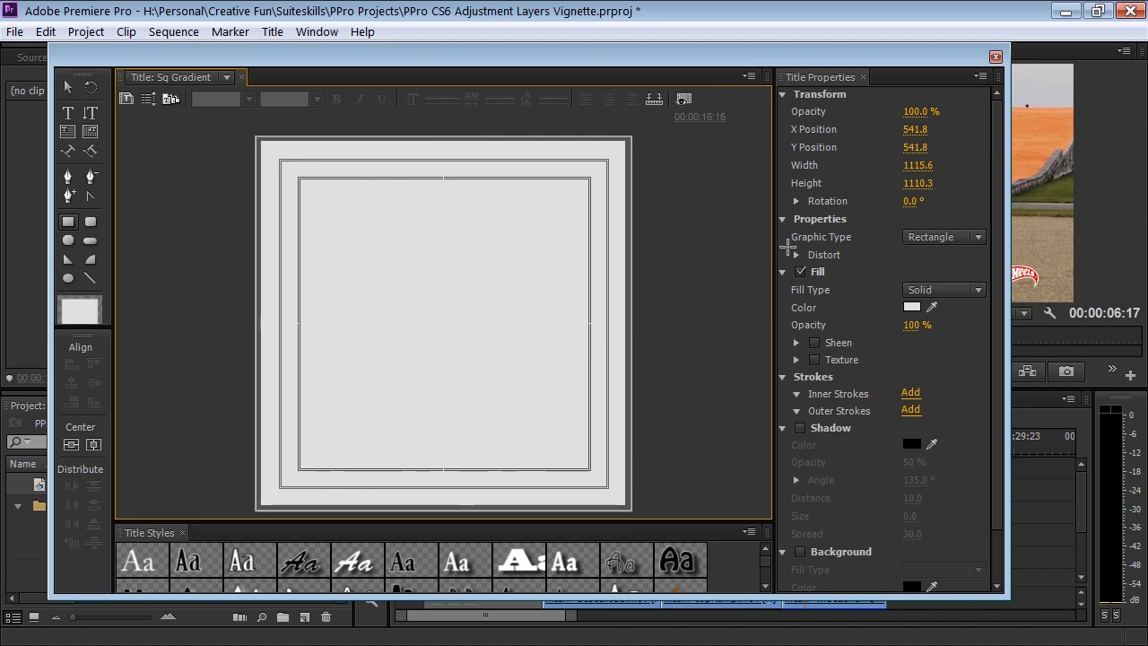
{"action": "left_click", "coordinate": [933, 289]}
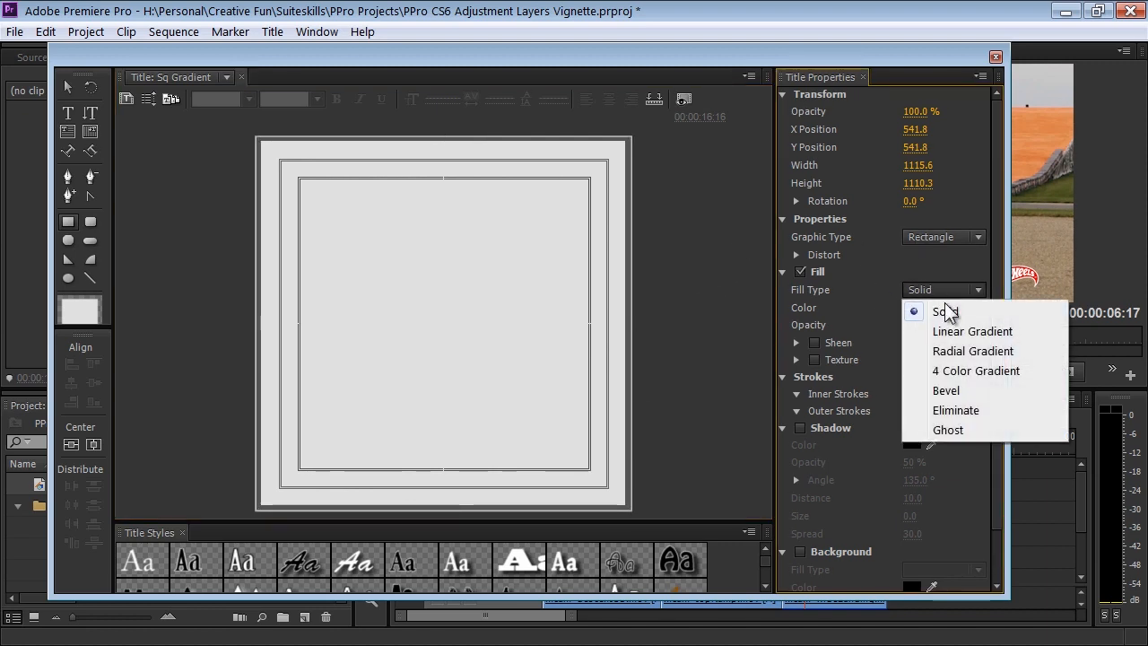
{"action": "left_click", "coordinate": [969, 351]}
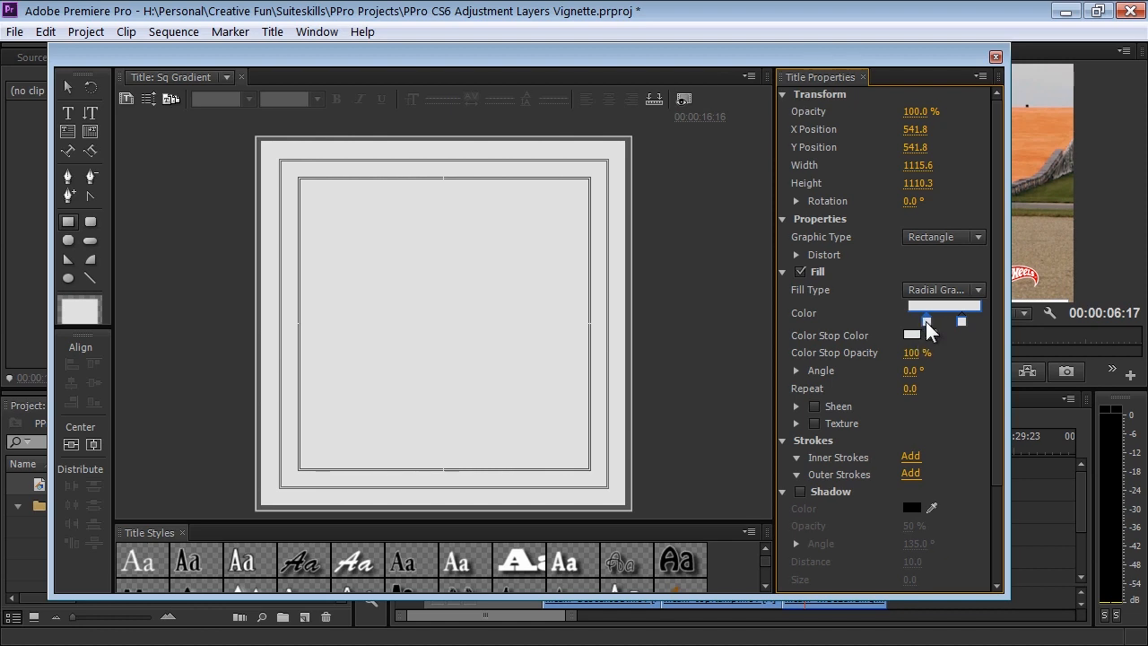
{"action": "left_click_drag", "start_coordinate": [917, 353], "coordinate": [700, 362]}
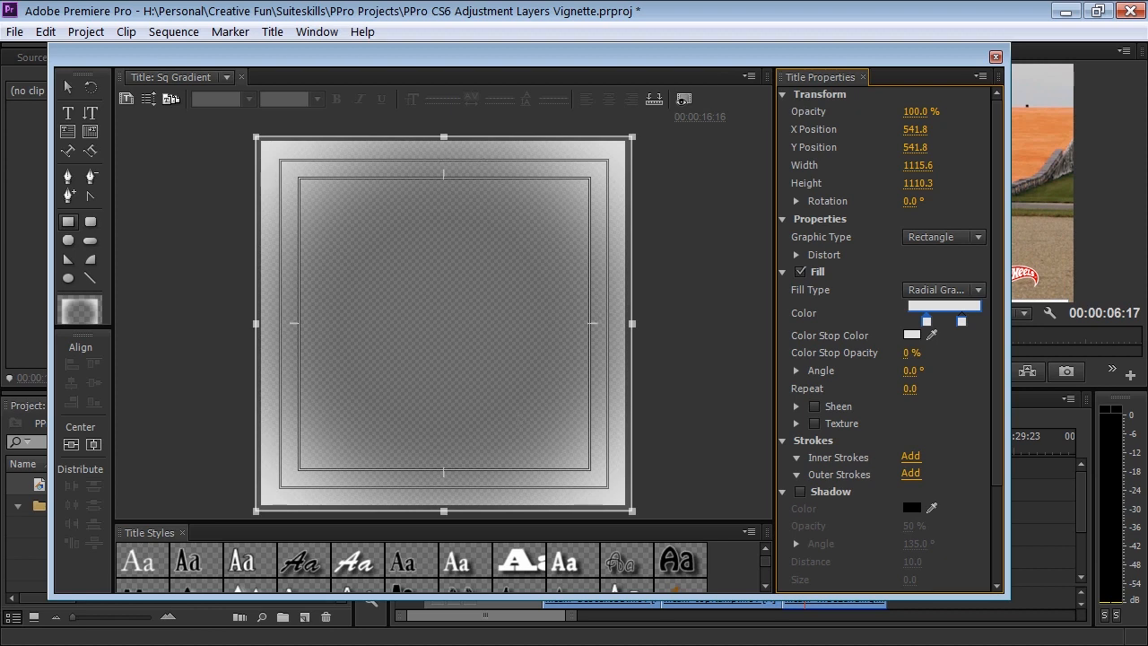
Try squashing the gradient rectangle to a height of about 365 and stretch it back over the full frame.
{"action": "left_click_drag", "start_coordinate": [444, 137], "coordinate": [444, 388]}
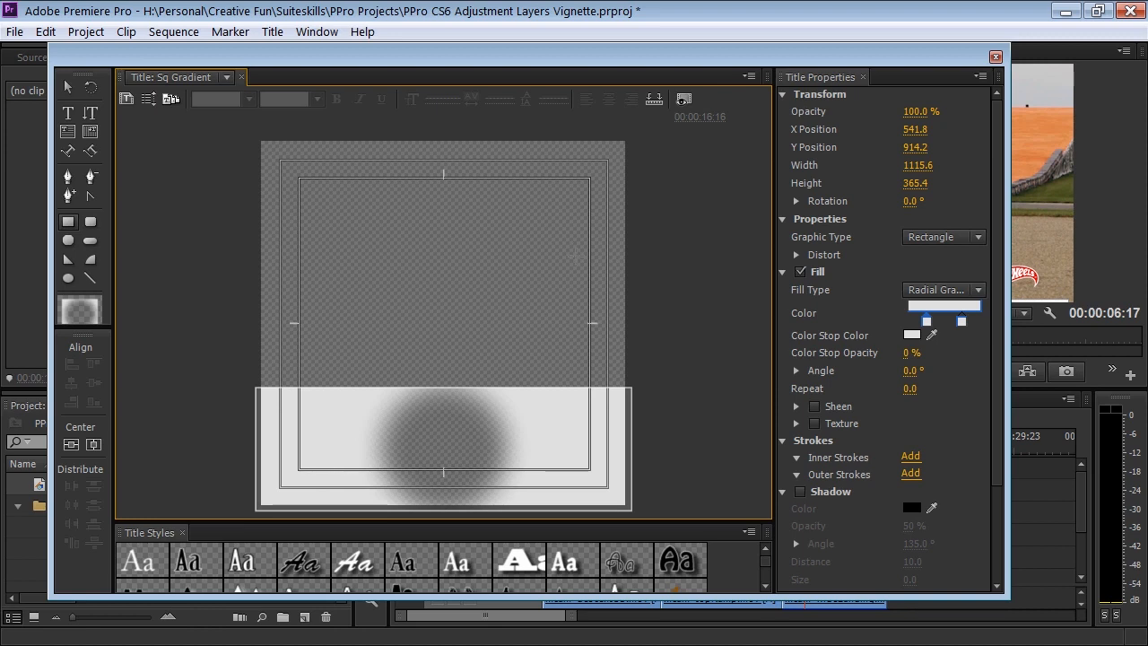
{"action": "left_click_drag", "start_coordinate": [445, 388], "coordinate": [444, 137]}
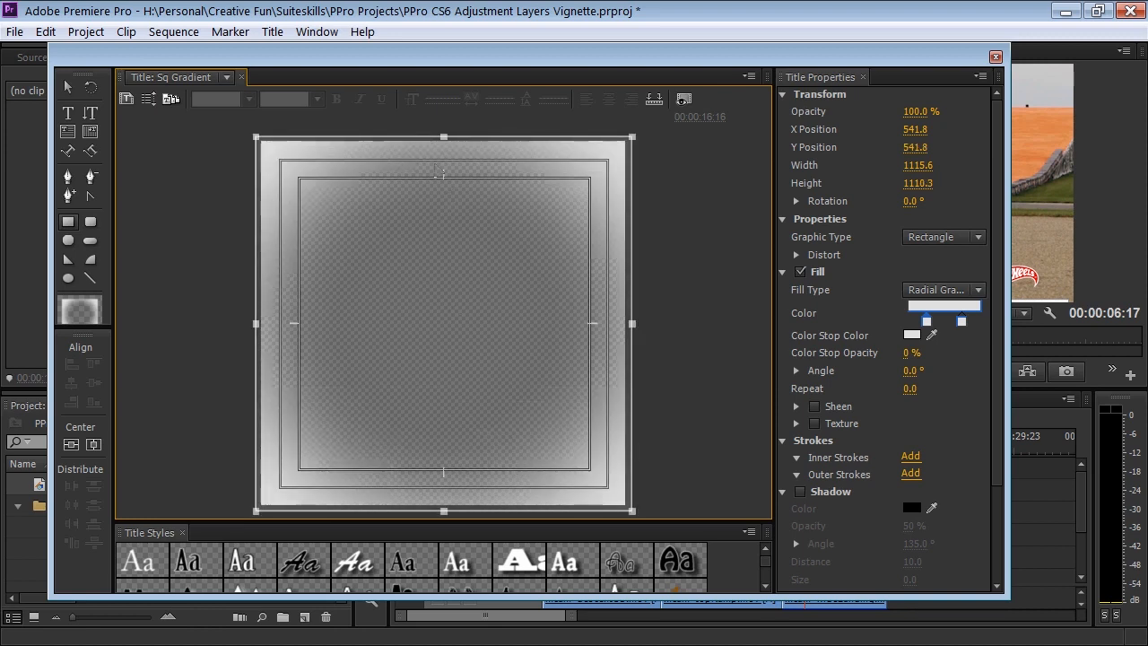
Close the title and place Sq Gradient at the start of Video 7, extended to the end of the other clips.
{"action": "left_click", "coordinate": [995, 57]}
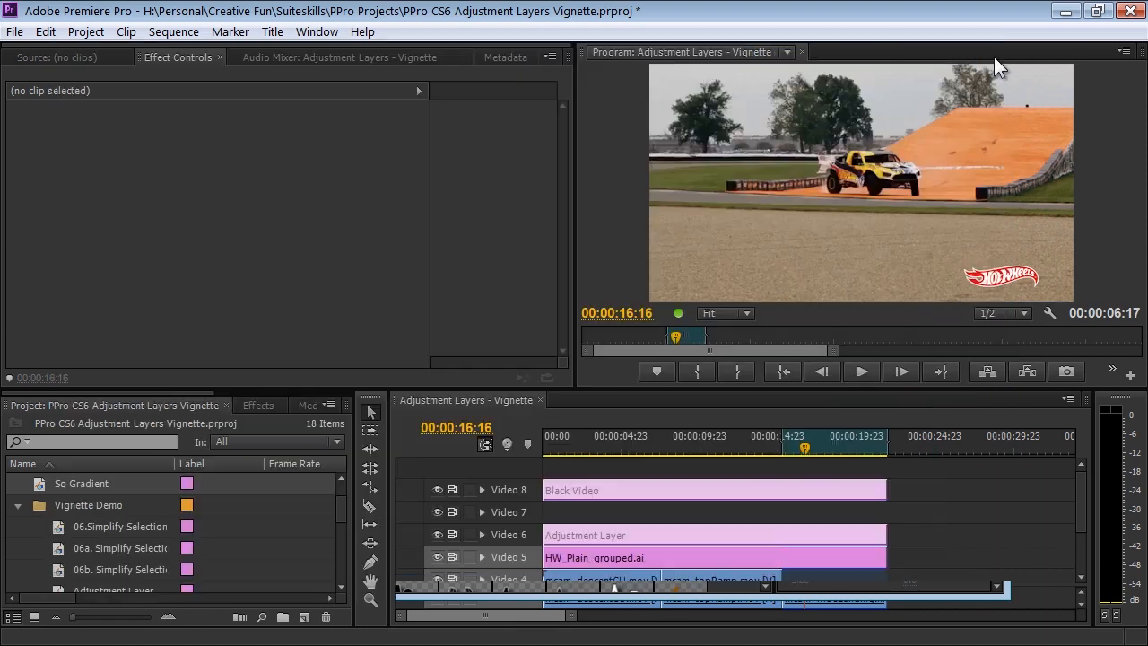
{"action": "left_click_drag", "start_coordinate": [61, 485], "coordinate": [553, 511]}
{"action": "left_click_drag", "start_coordinate": [623, 513], "coordinate": [888, 512]}
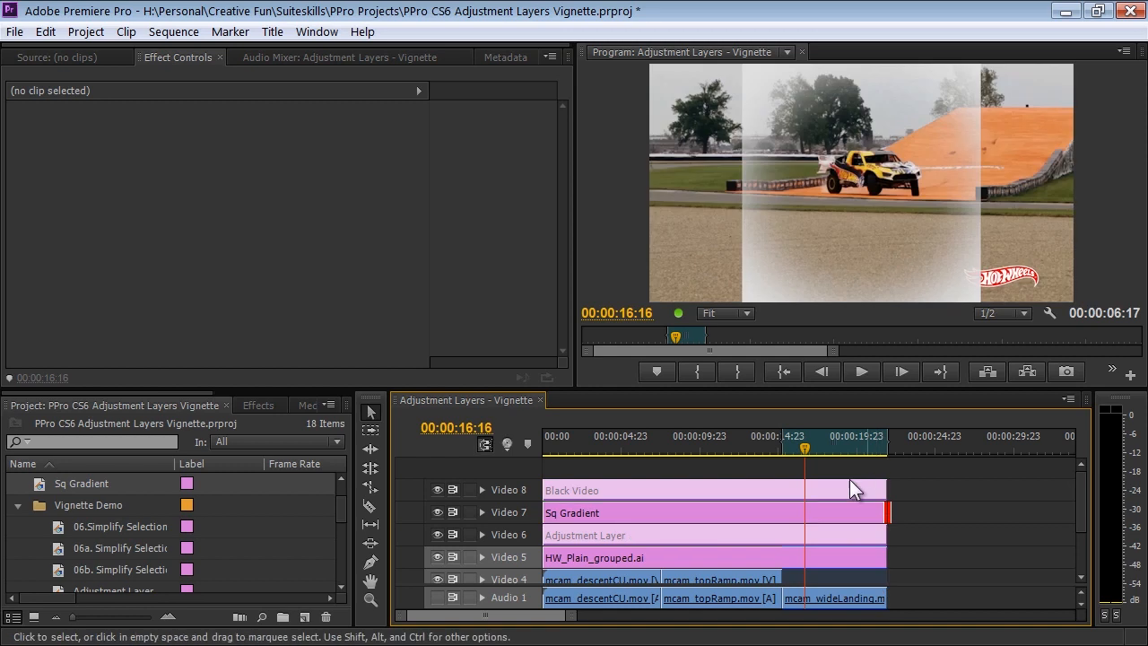
Turn off Uniform Scale for the Sq Gradient clip, set its scale width to 178, and preview the clip at 00:00:17:07.
{"action": "left_click", "coordinate": [808, 513]}
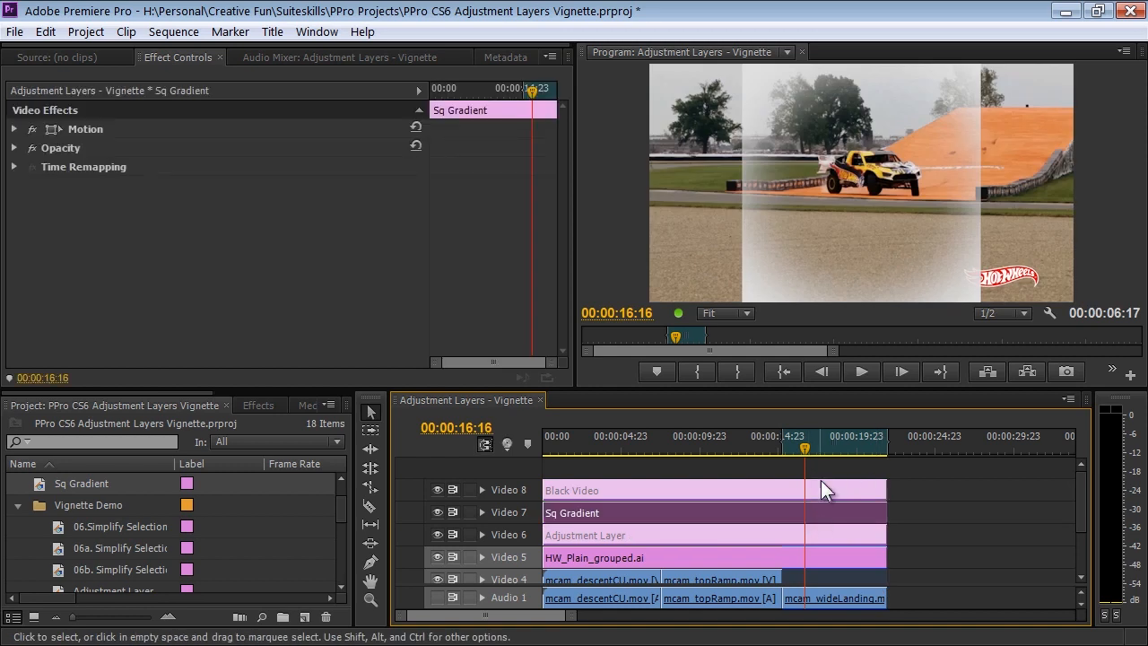
{"action": "left_click", "coordinate": [72, 129]}
{"action": "left_click", "coordinate": [16, 128]}
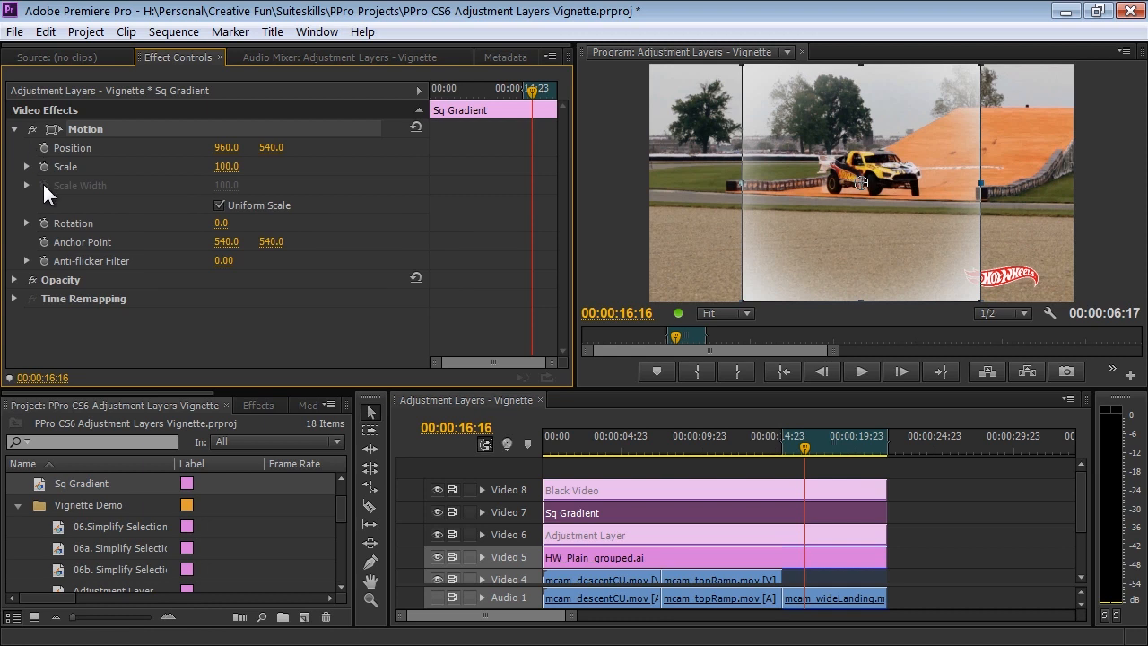
{"action": "left_click", "coordinate": [219, 206]}
{"action": "left_click", "coordinate": [226, 185]}
{"action": "type", "text": "178"}
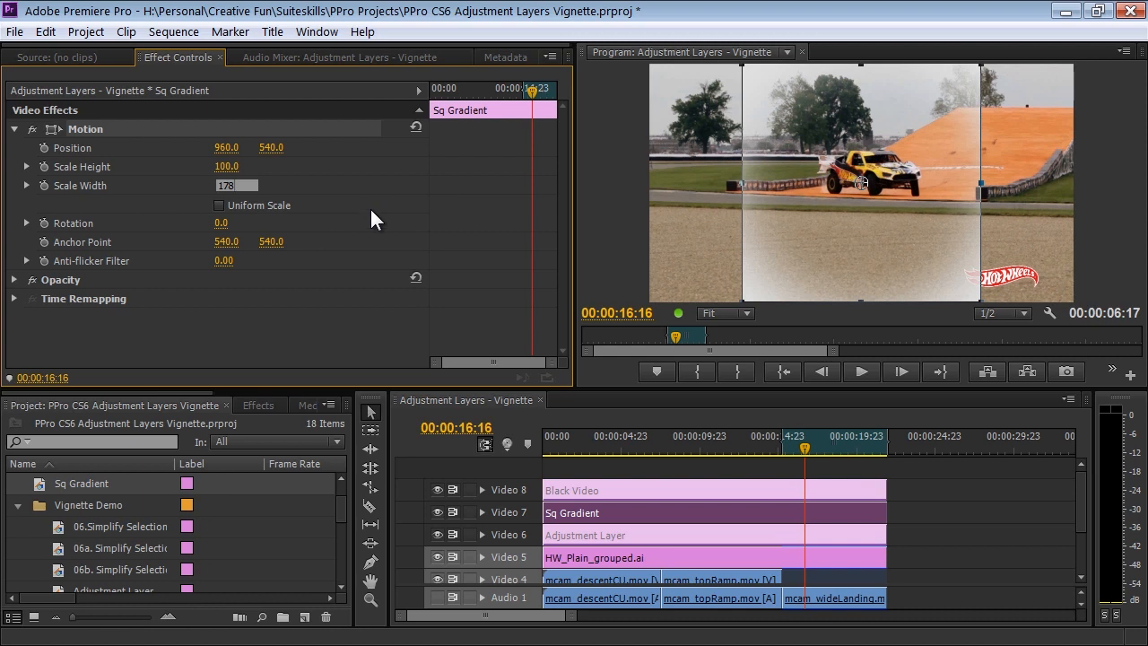
{"action": "left_click", "coordinate": [370, 208]}
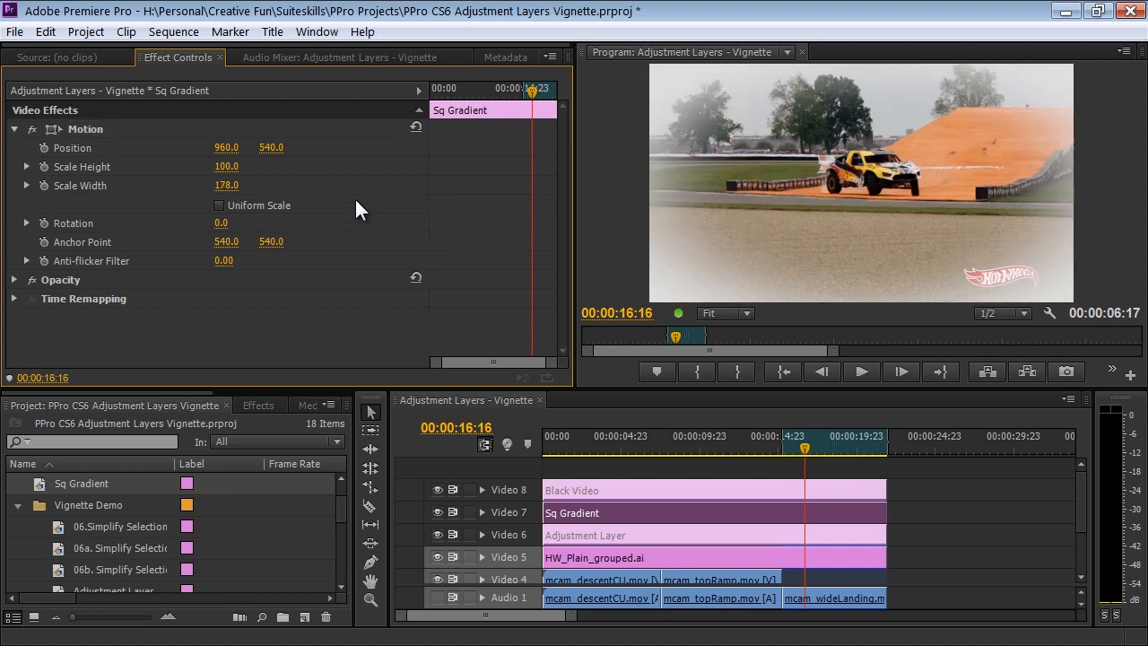
{"action": "left_click", "coordinate": [832, 449]}
{"action": "left_click_drag", "start_coordinate": [834, 450], "coordinate": [818, 456]}
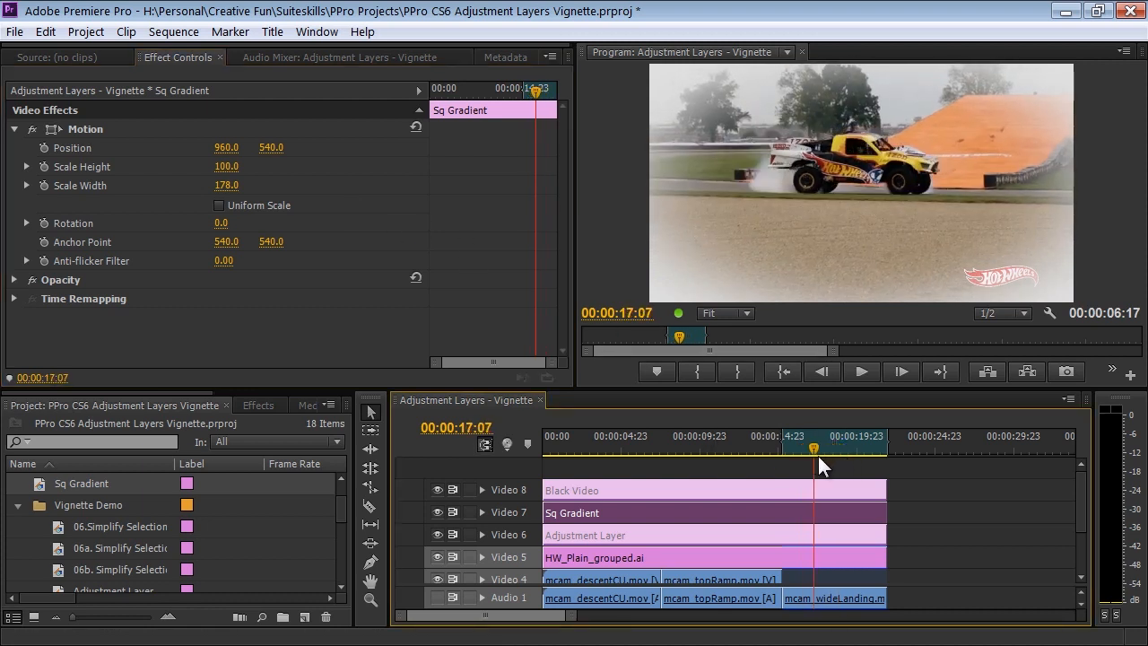
Reopen the Sq Gradient title beside the program preview and reposition both color stops of its radial gradient to adjust the vignette's falloff.
{"action": "double_click", "coordinate": [797, 513]}
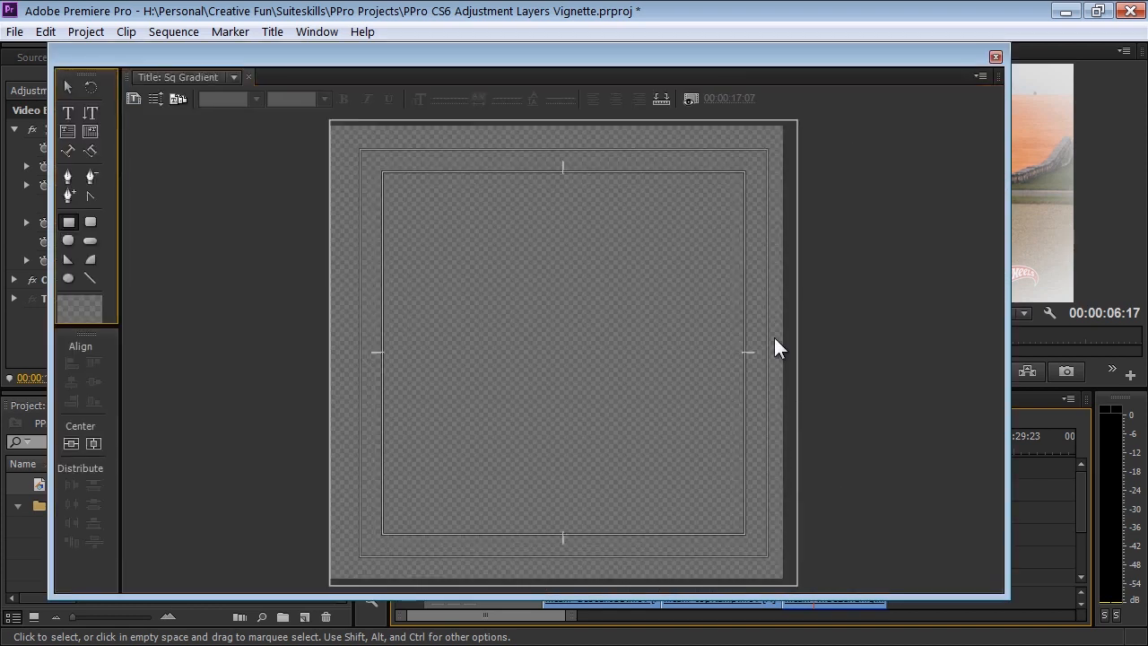
{"action": "left_click_drag", "start_coordinate": [1003, 79], "coordinate": [682, 85]}
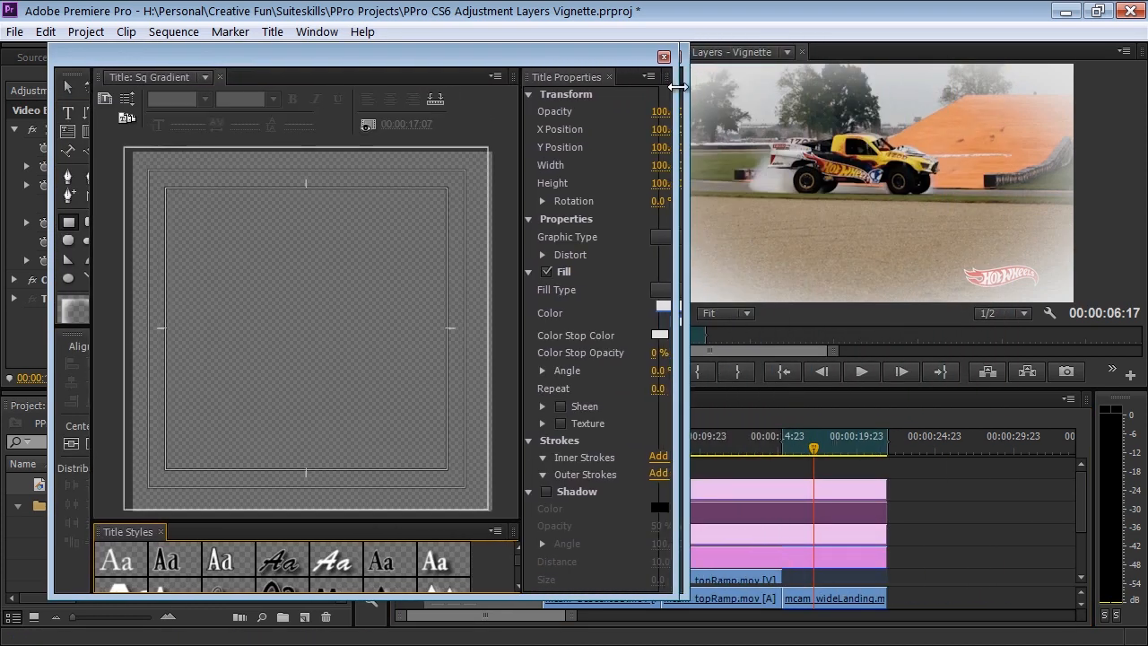
{"action": "left_click_drag", "start_coordinate": [568, 57], "coordinate": [524, 52]}
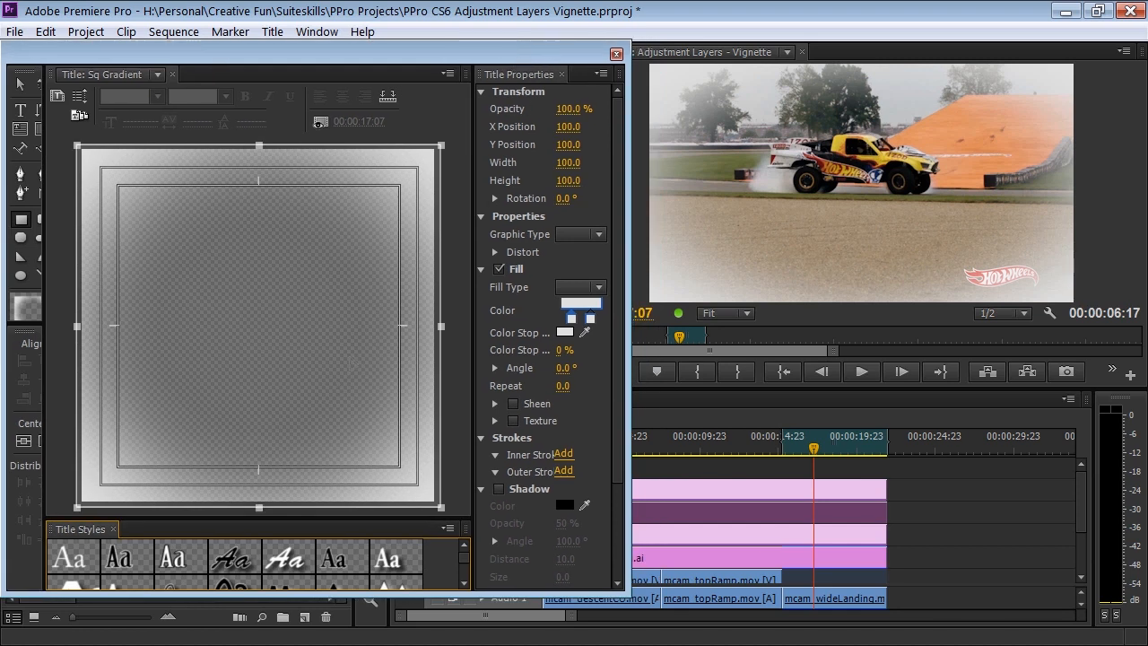
{"action": "left_click", "coordinate": [573, 320]}
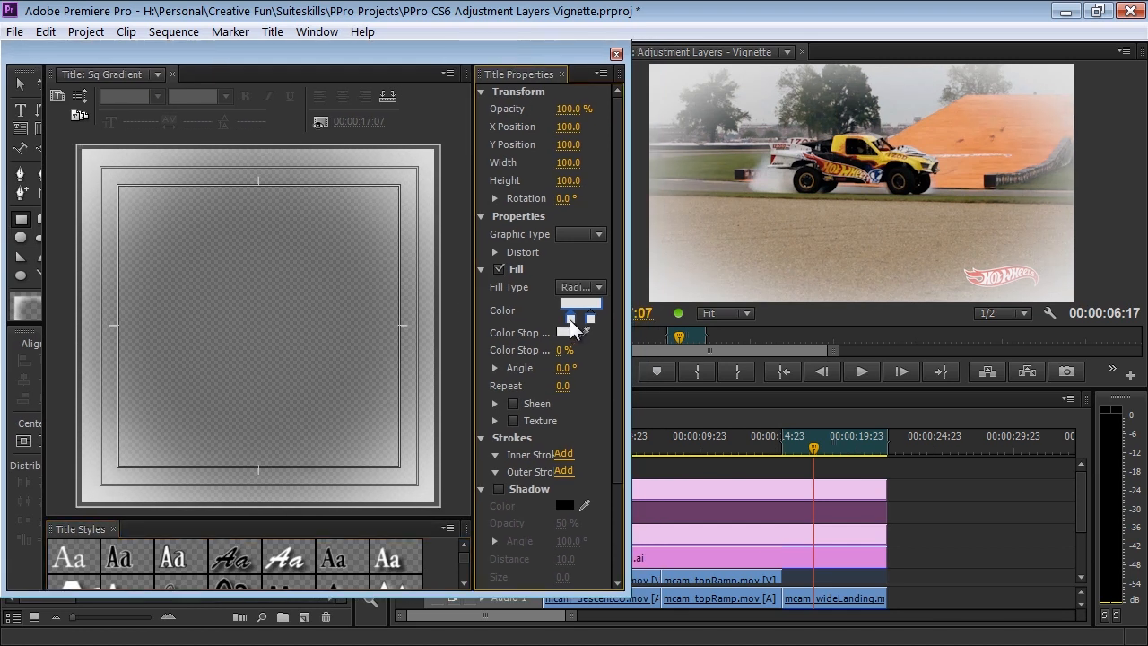
{"action": "left_click_drag", "start_coordinate": [574, 319], "coordinate": [560, 321]}
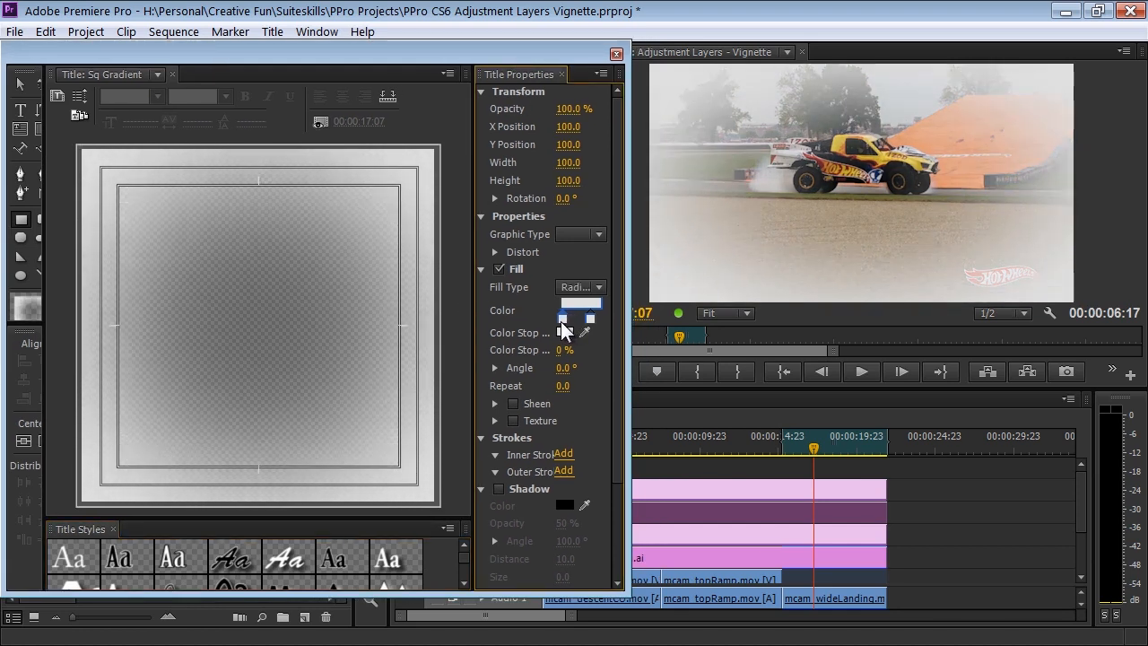
{"action": "left_click", "coordinate": [590, 319]}
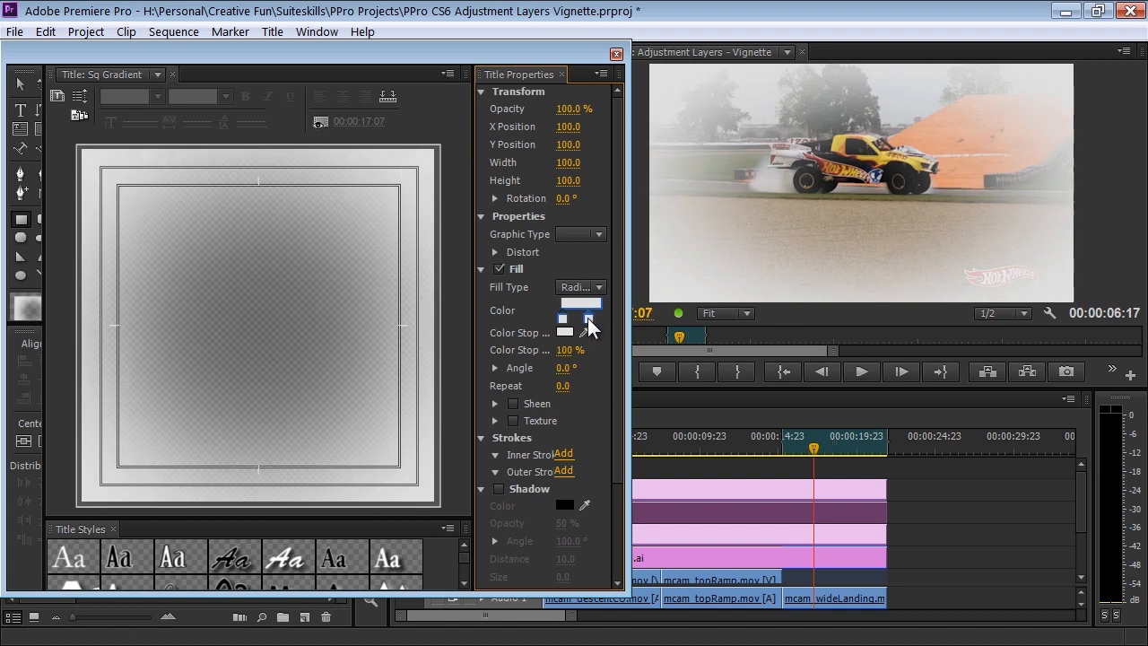
{"action": "left_click_drag", "start_coordinate": [589, 318], "coordinate": [567, 323]}
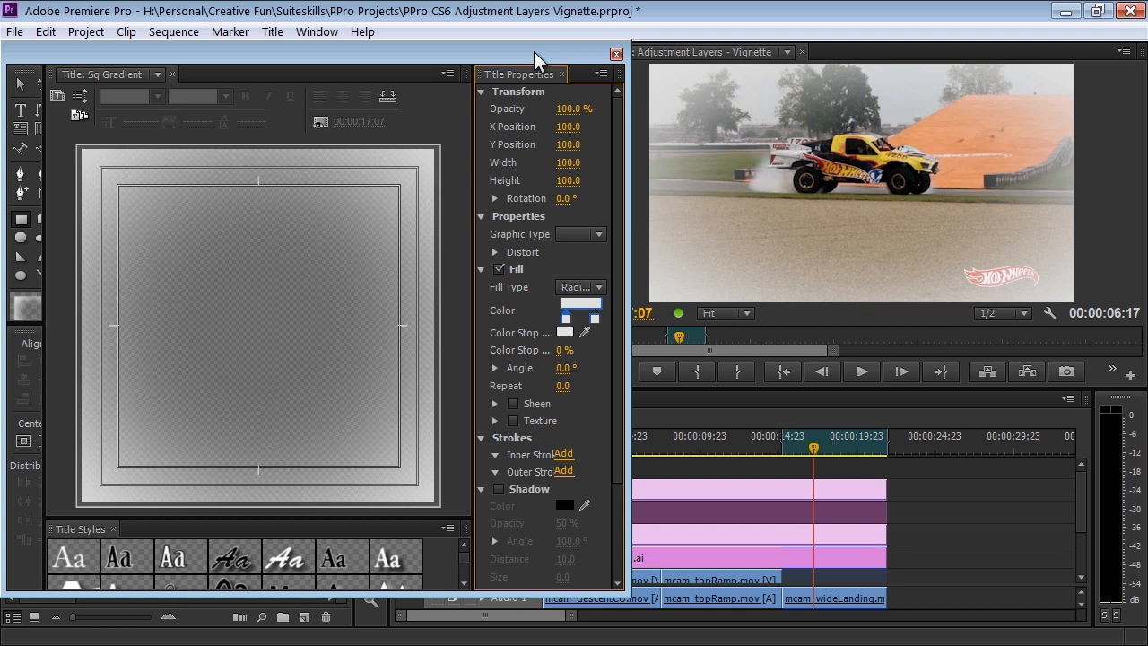
{"action": "left_click", "coordinate": [618, 54]}
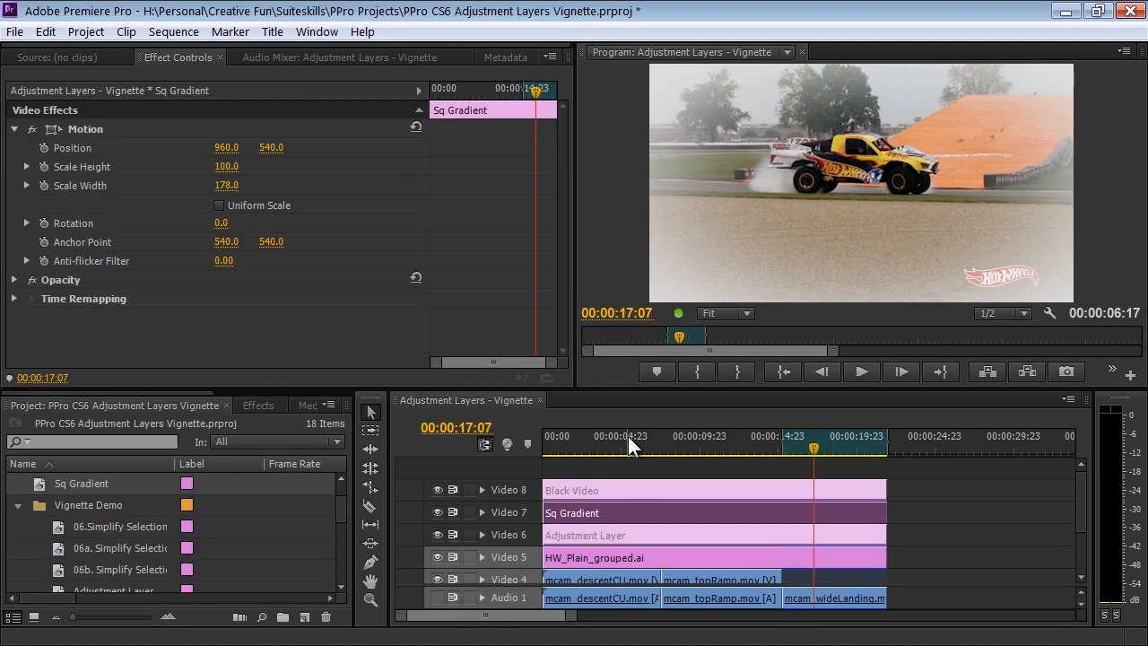
Turn the Sq Gradient clip on Video 7 into an adjustment layer and apply the Fast Color Corrector effect to it.
{"action": "right_click", "coordinate": [822, 513]}
{"action": "left_click", "coordinate": [860, 482]}
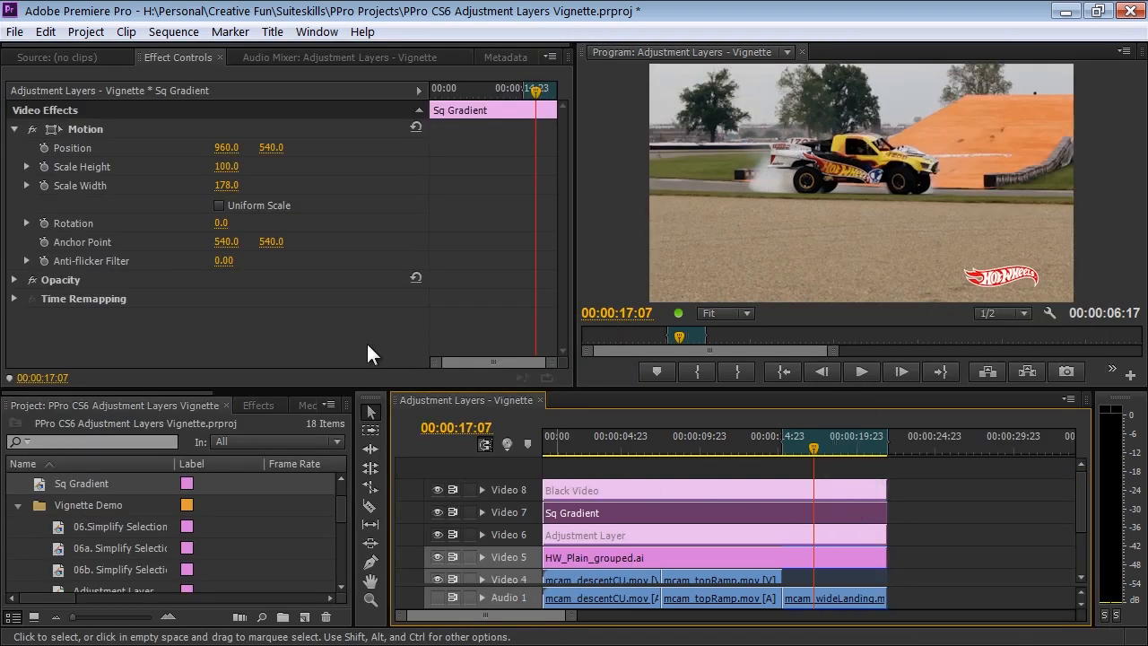
{"action": "left_click", "coordinate": [254, 403]}
{"action": "left_click", "coordinate": [122, 425]}
{"action": "type", "text": "fast"}
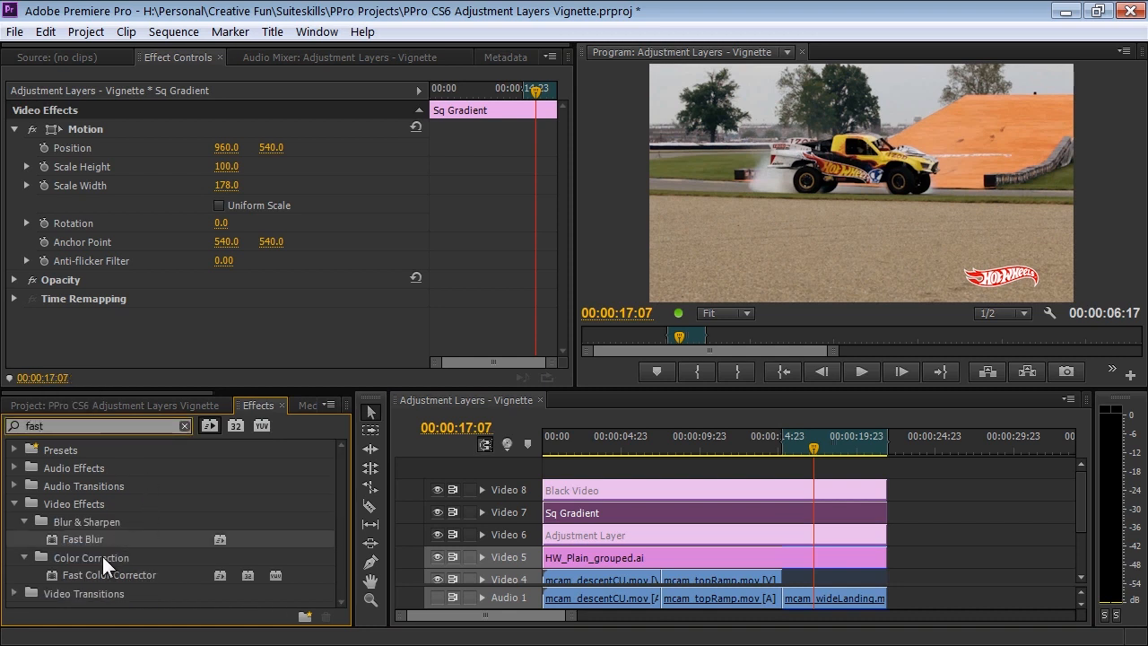
{"action": "left_click", "coordinate": [58, 574]}
{"action": "double_click", "coordinate": [51, 574]}
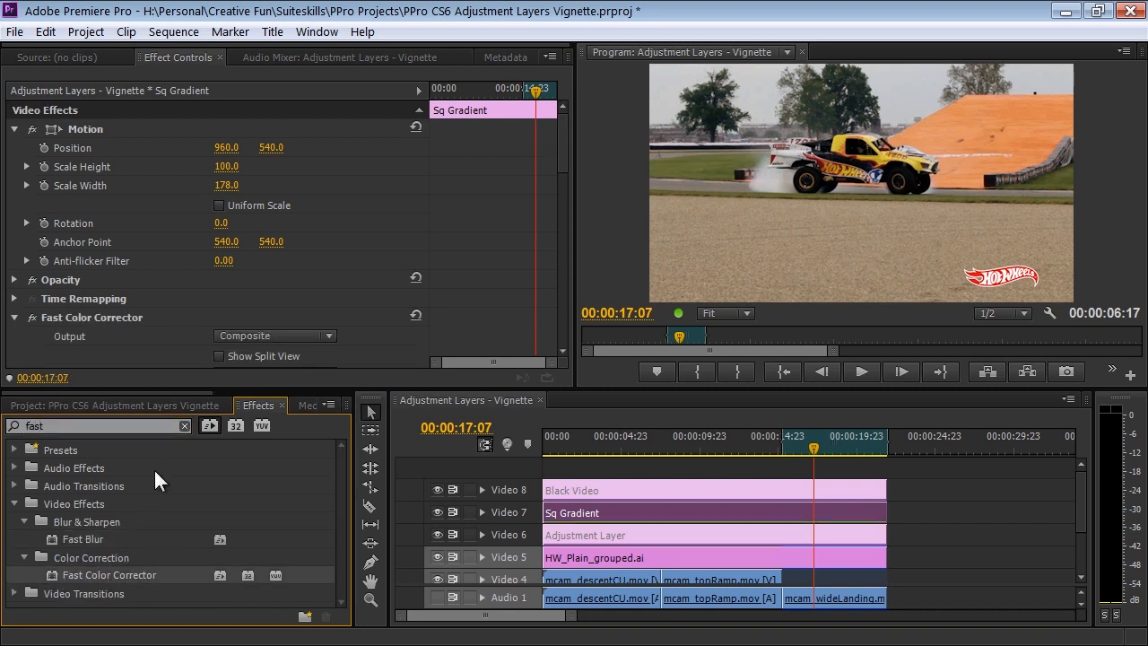
{"action": "left_click", "coordinate": [650, 507]}
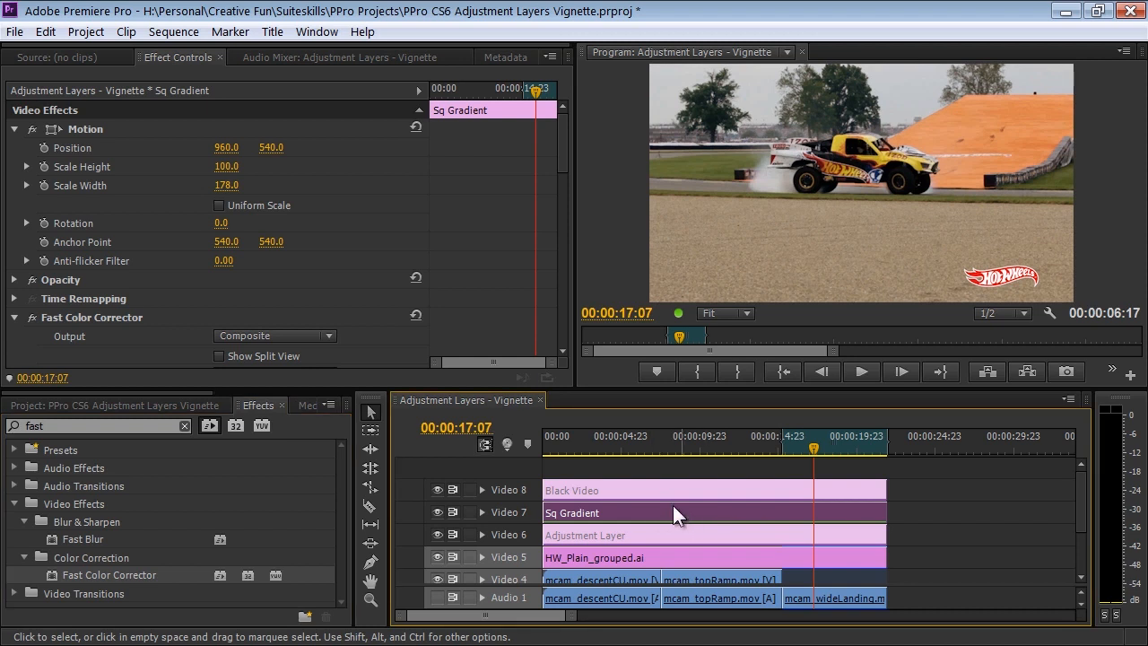
Set Fast Color Corrector's output white level to 164.4 and input gray level to 0.63, and preview the vignette at 00:00:15:14.
{"action": "left_click_drag", "start_coordinate": [557, 157], "coordinate": [551, 316]}
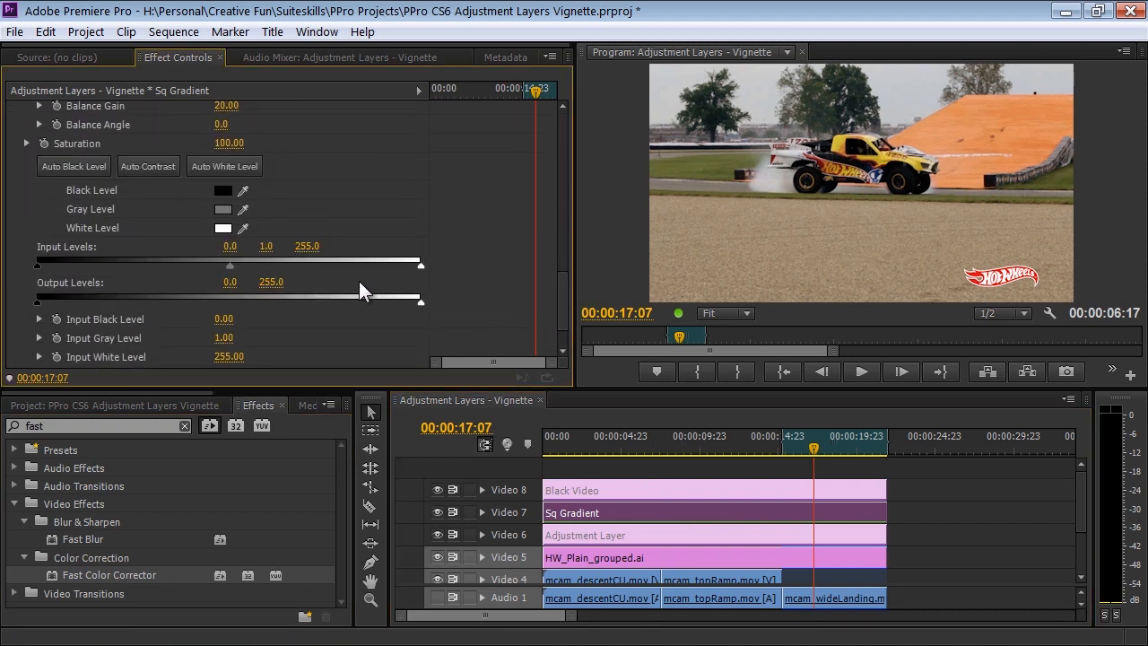
{"action": "left_click_drag", "start_coordinate": [420, 302], "coordinate": [285, 302]}
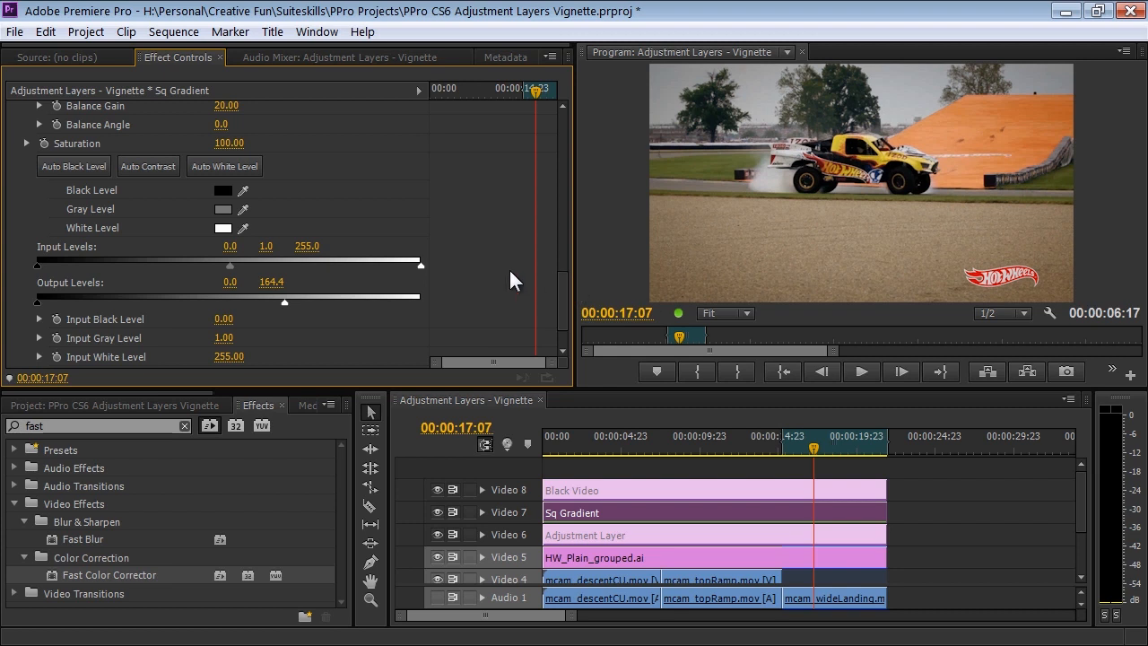
{"action": "left_click_drag", "start_coordinate": [232, 270], "coordinate": [205, 269]}
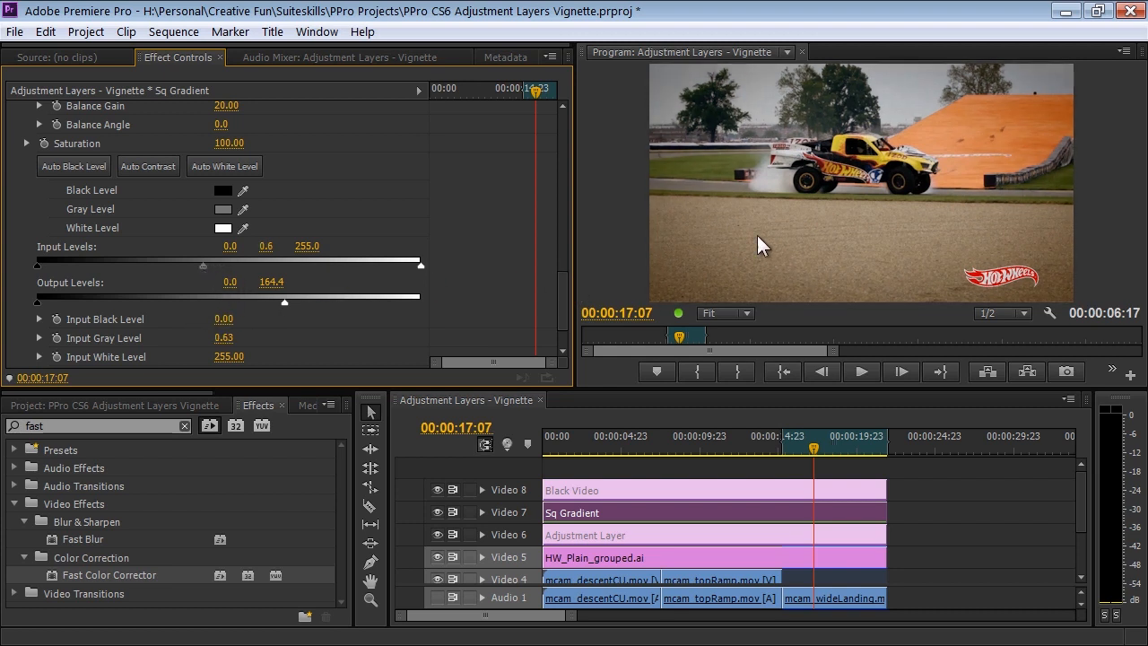
{"action": "mouse_move", "coordinate": [39, 266]}
{"action": "left_mouse_down"}
{"action": "mouse_move", "coordinate": [122, 259]}
{"action": "mouse_move", "coordinate": [33, 258]}
{"action": "mouse_move", "coordinate": [283, 256]}
{"action": "mouse_move", "coordinate": [18, 269]}
{"action": "left_mouse_up"}
{"action": "left_click_drag", "start_coordinate": [566, 289], "coordinate": [557, 116]}
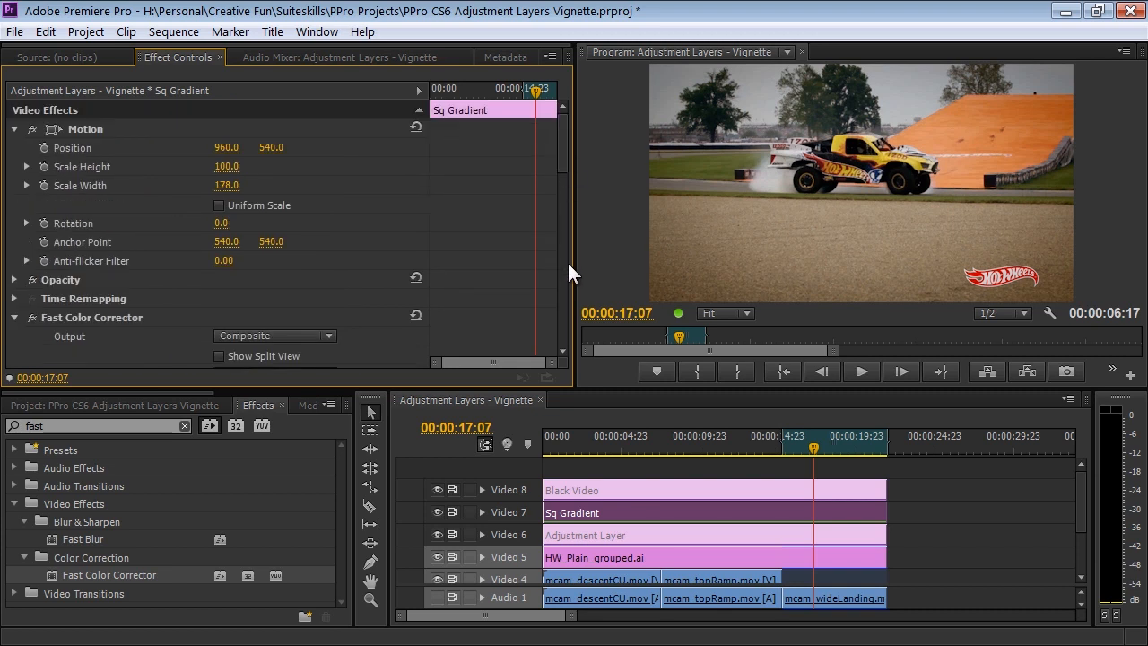
{"action": "mouse_move", "coordinate": [809, 444]}
{"action": "left_mouse_down"}
{"action": "mouse_move", "coordinate": [794, 449]}
{"action": "mouse_move", "coordinate": [798, 462]}
{"action": "left_mouse_up"}
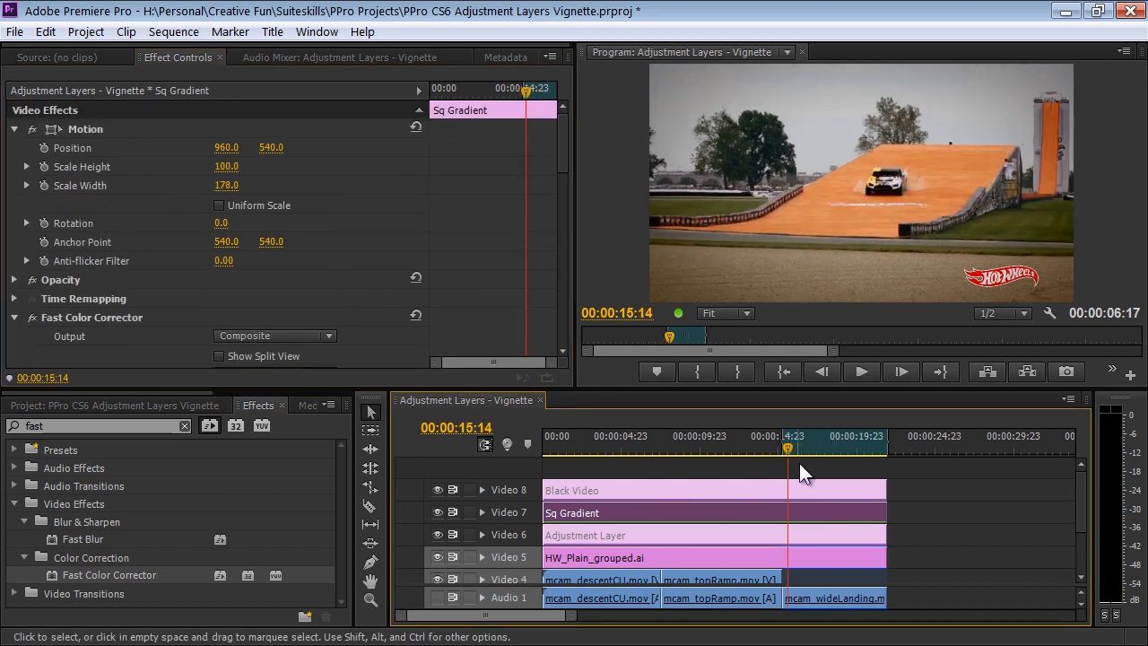